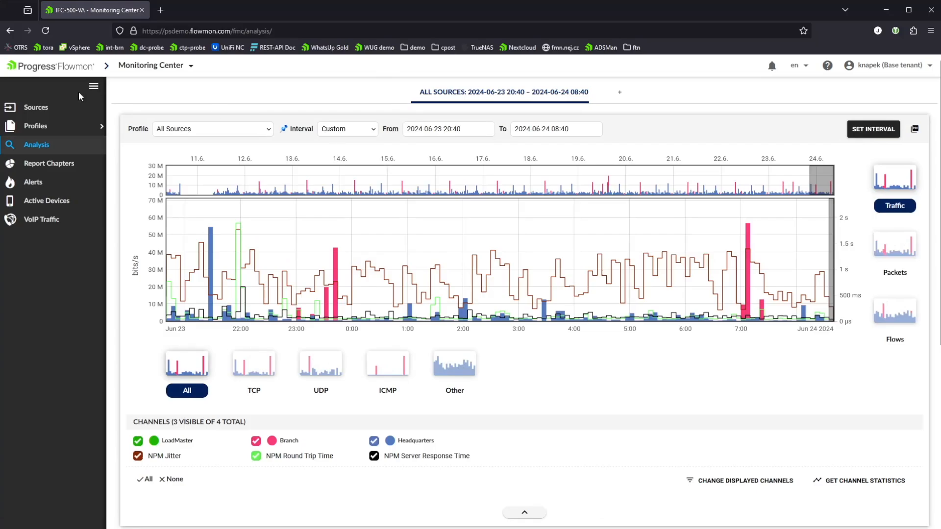
Open the profile management page and look through the existing profiles and their channels
{"action": "left_click", "coordinate": [49, 126]}
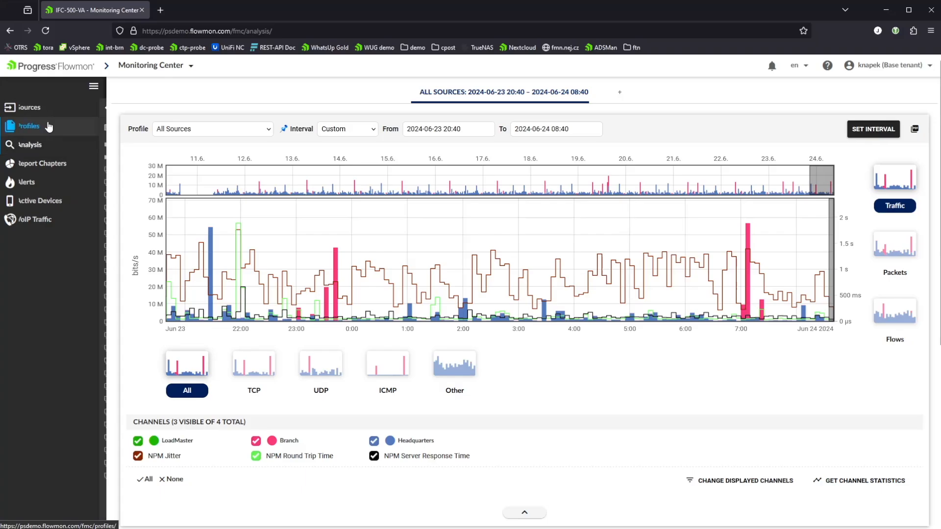
{"action": "left_click", "coordinate": [50, 128]}
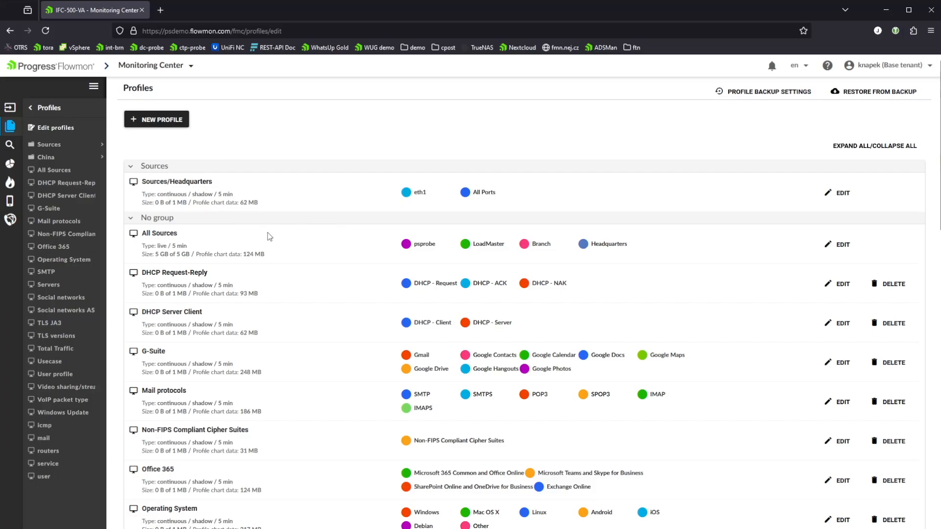
{"action": "scroll", "coordinate": [269, 237], "scroll_direction": "down", "scroll_amount": 2}
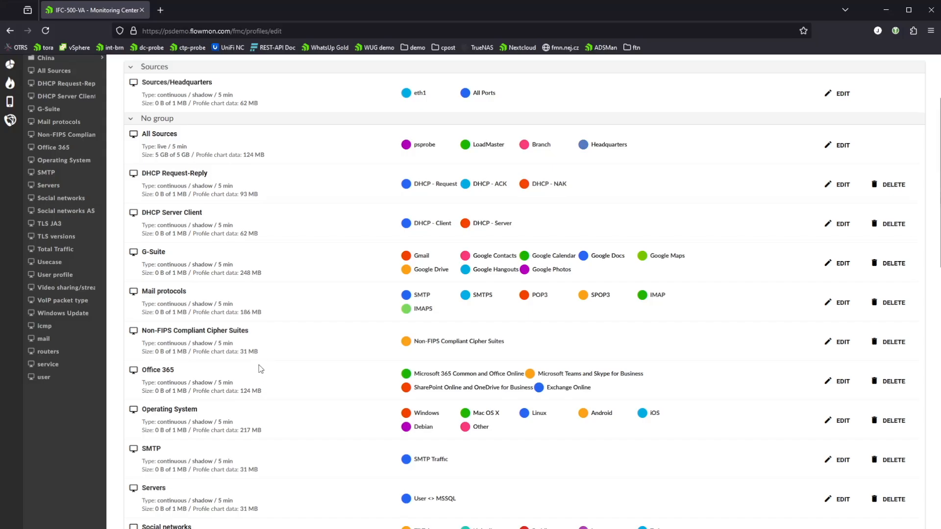
{"action": "scroll", "coordinate": [262, 375], "scroll_direction": "down", "scroll_amount": 3}
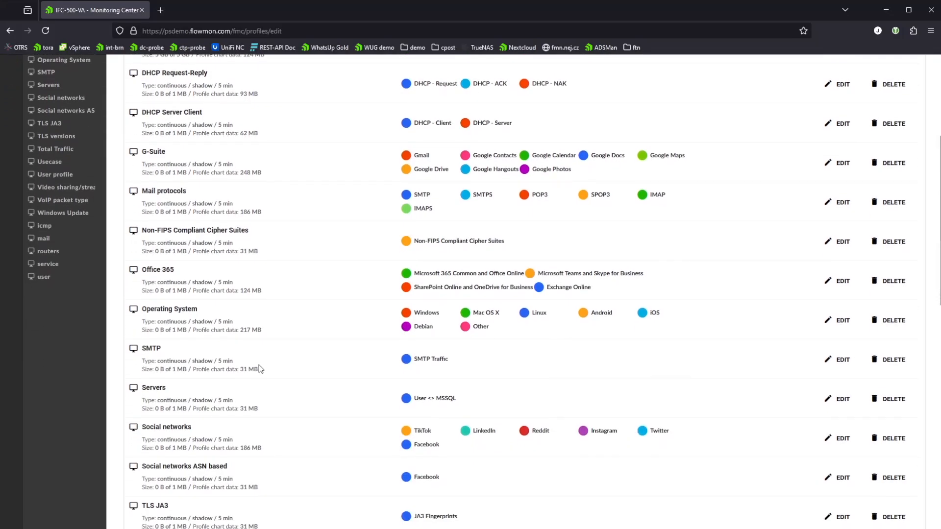
{"action": "scroll", "coordinate": [260, 368], "scroll_direction": "up", "scroll_amount": 3}
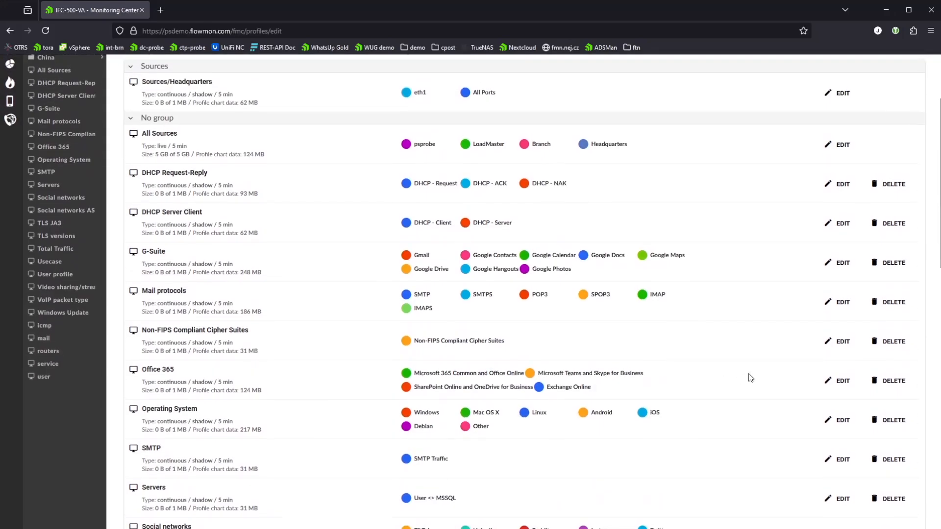
Open the Office 365 profile for editing and check the available parent profile and group choices
{"action": "left_click", "coordinate": [840, 381]}
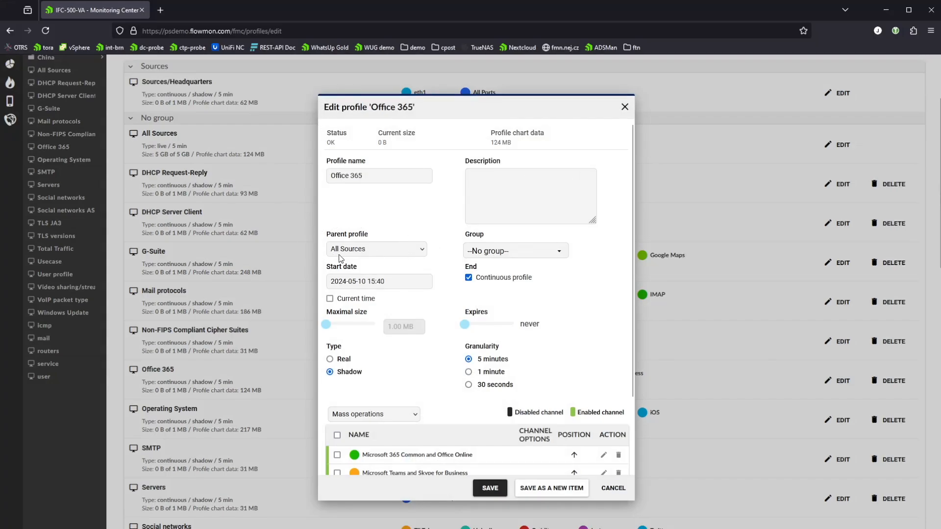
{"action": "left_click", "coordinate": [369, 250]}
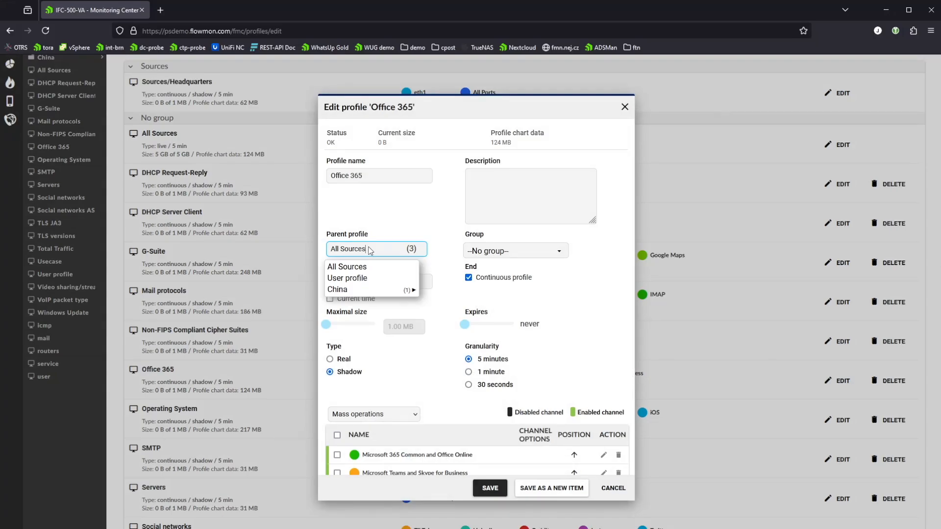
{"action": "left_click", "coordinate": [416, 193]}
{"action": "left_click", "coordinate": [542, 253]}
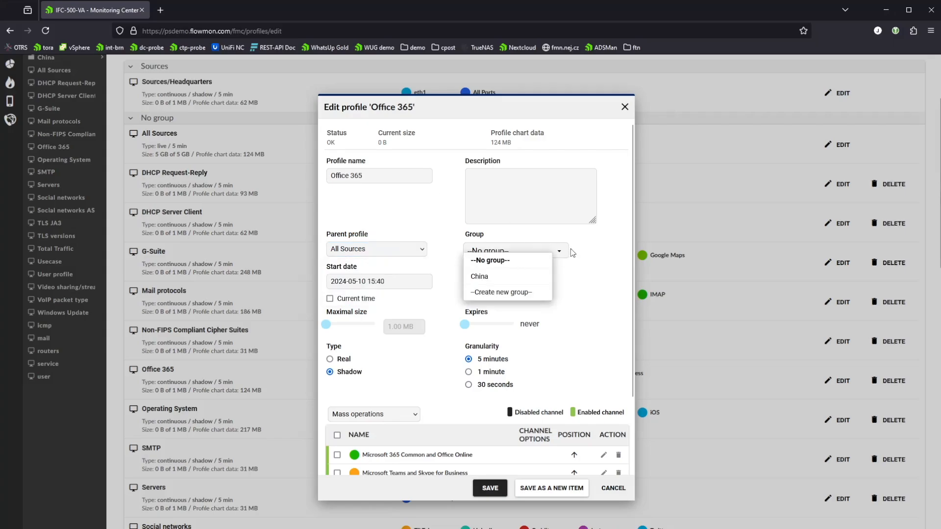
{"action": "left_click", "coordinate": [608, 250]}
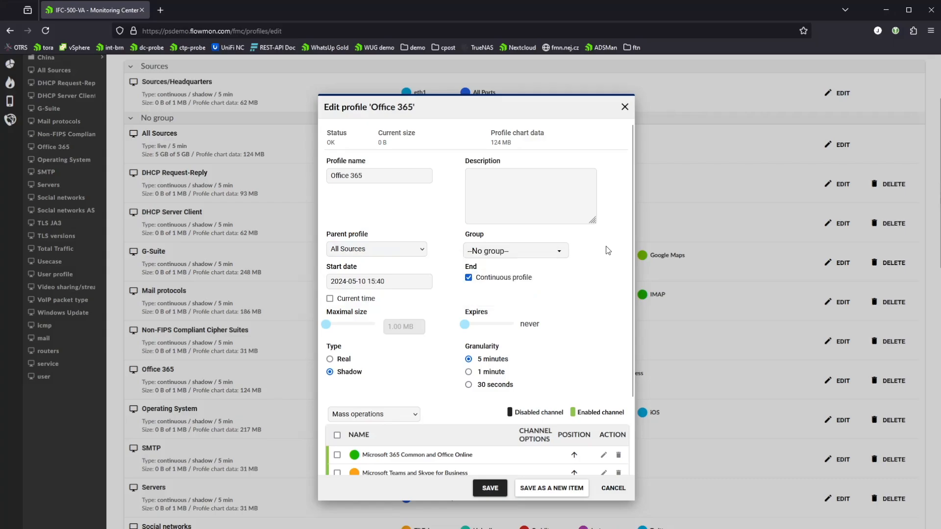
Try turning off the continuous end option for the Office 365 profile and switching its type to Real and back to Shadow
{"action": "left_click", "coordinate": [409, 283]}
{"action": "left_click", "coordinate": [442, 269]}
{"action": "left_click", "coordinate": [471, 277]}
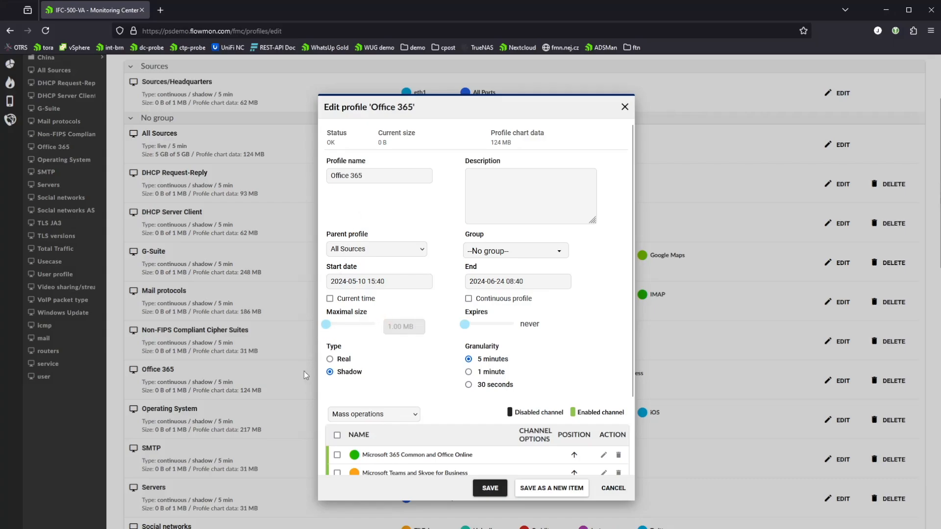
{"action": "left_click", "coordinate": [329, 360]}
{"action": "left_click", "coordinate": [329, 371]}
Open the Microsoft 365 Common and Office Online channel for editing and examine its complete filter expression
{"action": "scroll", "coordinate": [358, 387], "scroll_direction": "down", "scroll_amount": 2}
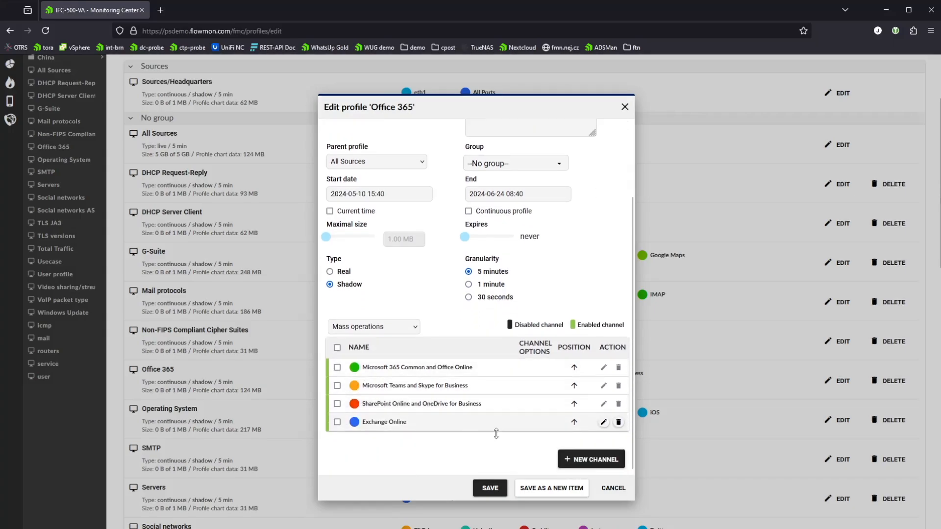
{"action": "left_click", "coordinate": [603, 368]}
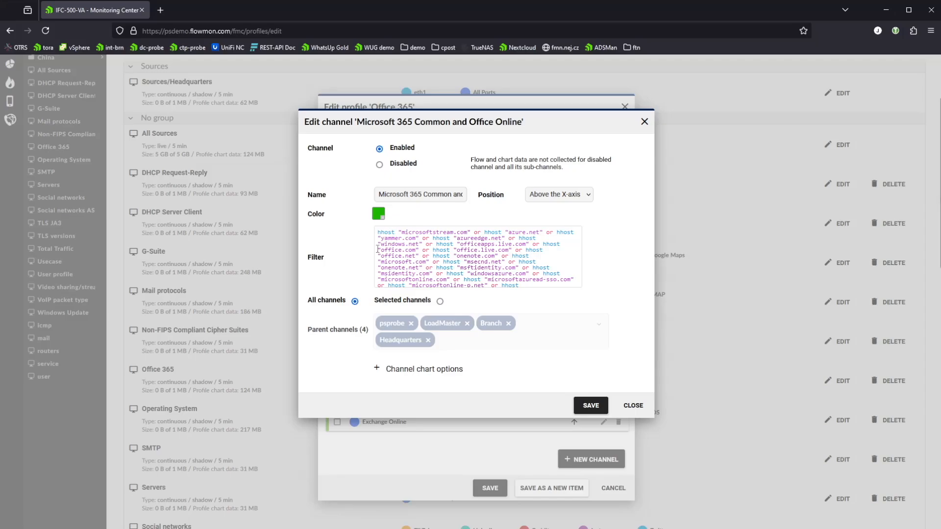
{"action": "scroll", "coordinate": [401, 245], "scroll_direction": "down", "scroll_amount": 10}
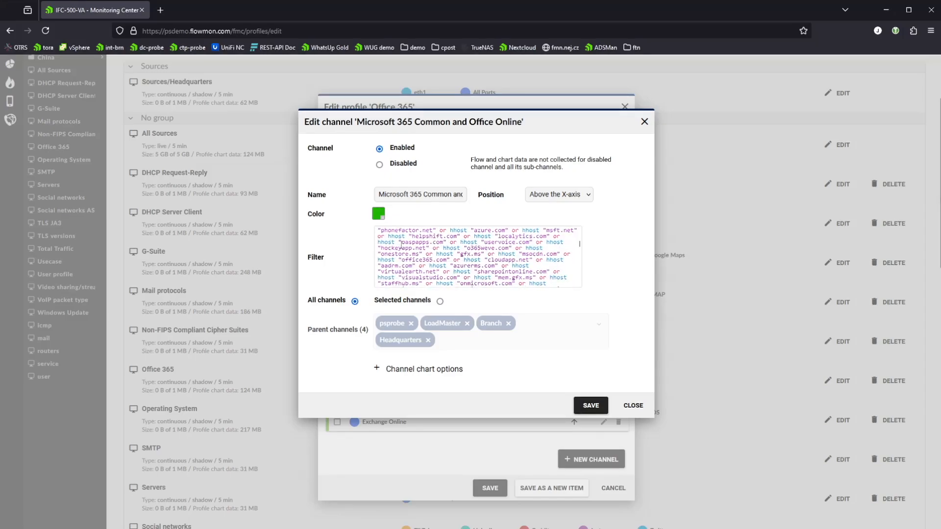
{"action": "scroll", "coordinate": [401, 247], "scroll_direction": "up", "scroll_amount": 10}
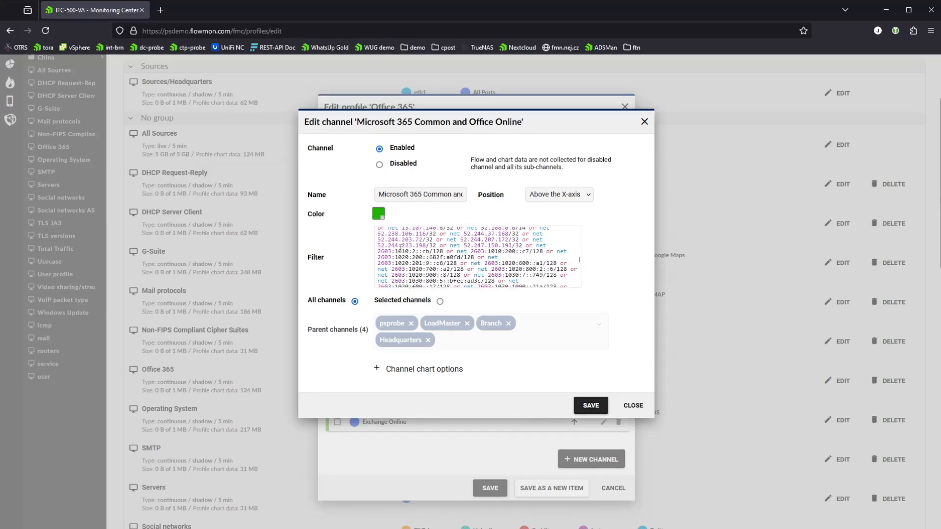
{"action": "scroll", "coordinate": [439, 240], "scroll_direction": "down", "scroll_amount": 10}
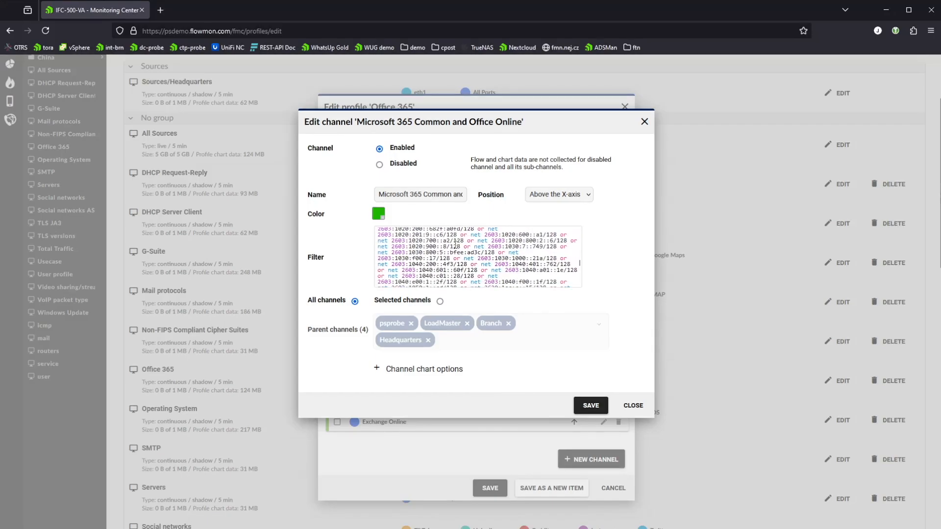
{"action": "scroll", "coordinate": [455, 244], "scroll_direction": "down", "scroll_amount": 10}
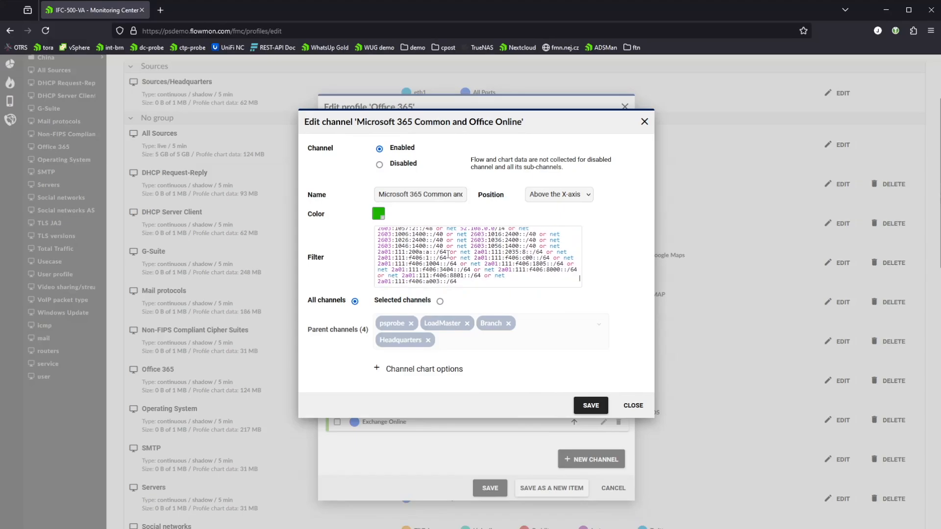
{"action": "scroll", "coordinate": [448, 255], "scroll_direction": "down", "scroll_amount": 4}
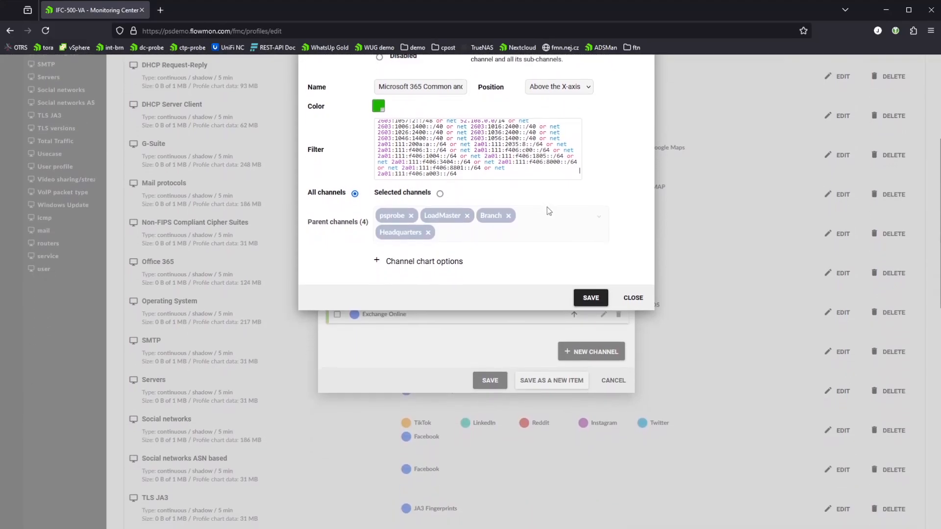
{"action": "scroll", "coordinate": [547, 209], "scroll_direction": "up", "scroll_amount": 5}
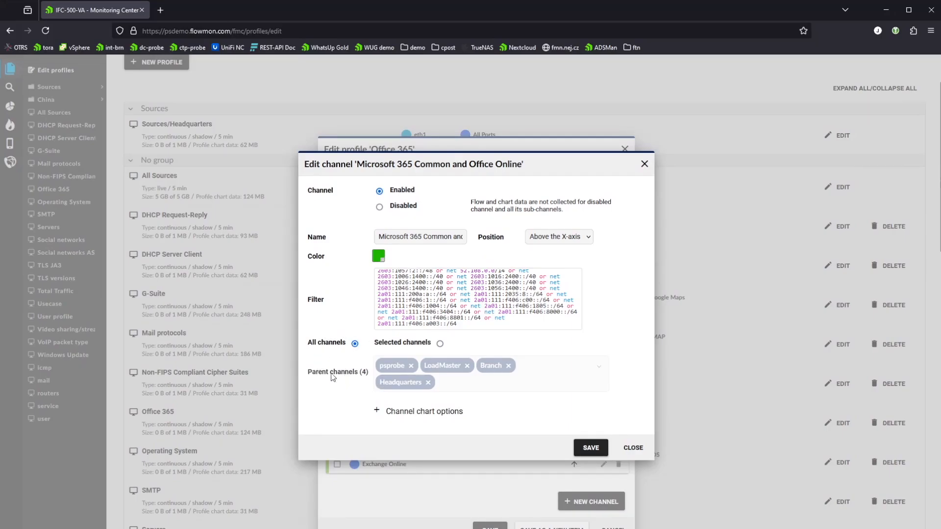
Show the channel's chart options, and close the channel and the Office 365 profile without saving
{"action": "left_click", "coordinate": [381, 413]}
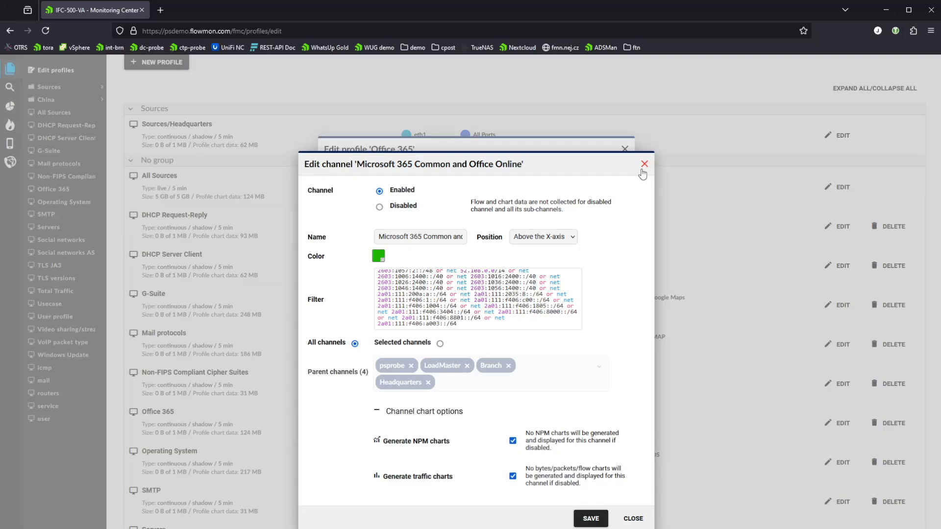
{"action": "left_click", "coordinate": [633, 519]}
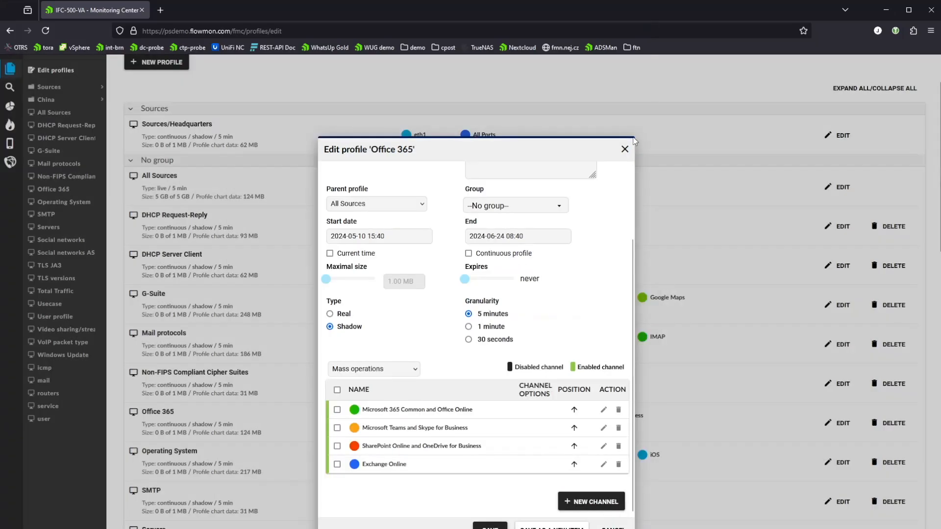
{"action": "left_click", "coordinate": [622, 150]}
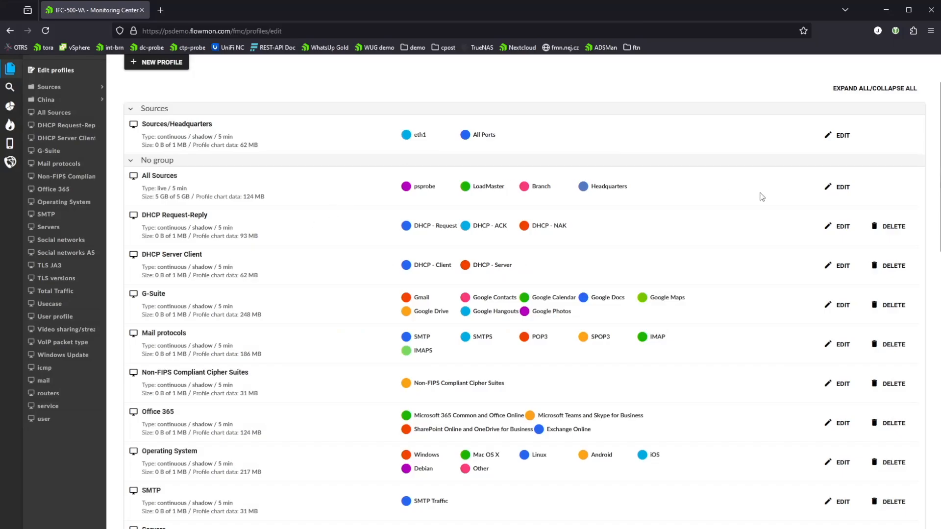
Look through the remaining profiles in the list and open the day overview of the Office 365 profile
{"action": "scroll", "coordinate": [781, 244], "scroll_direction": "down", "scroll_amount": 6}
{"action": "scroll", "coordinate": [771, 253], "scroll_direction": "down", "scroll_amount": 6}
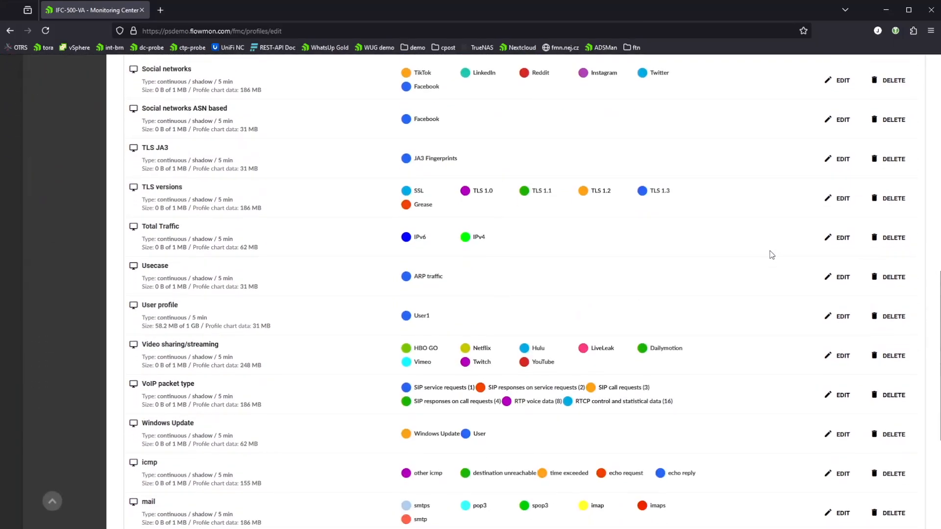
{"action": "scroll", "coordinate": [624, 342], "scroll_direction": "up", "scroll_amount": 13}
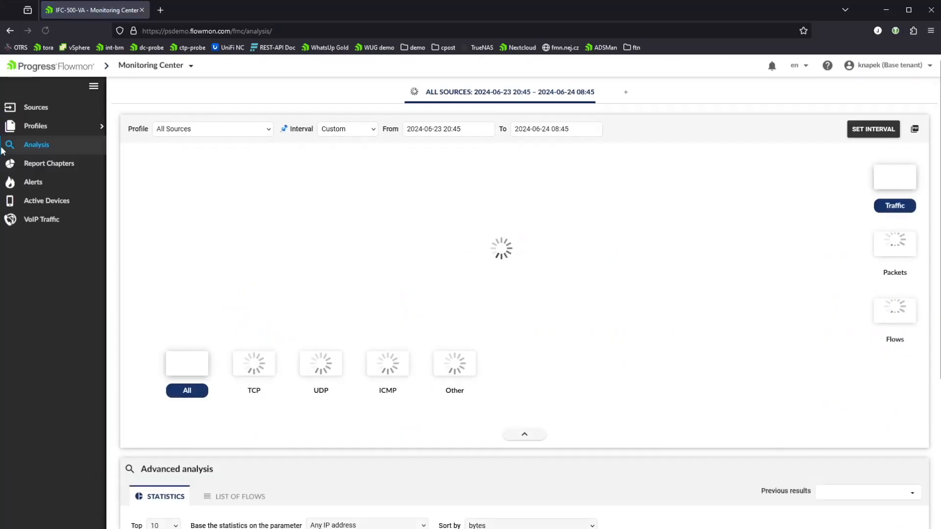
{"action": "left_click", "coordinate": [46, 127]}
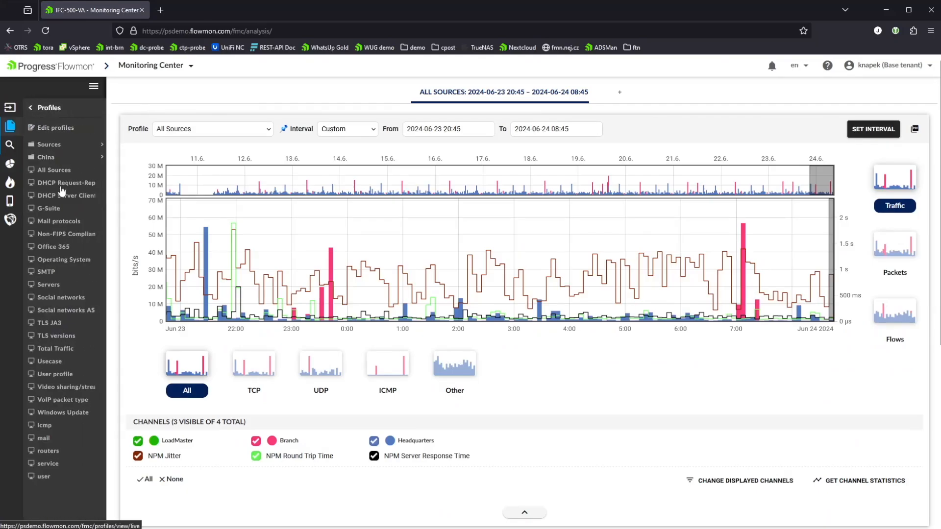
{"action": "left_click", "coordinate": [59, 248]}
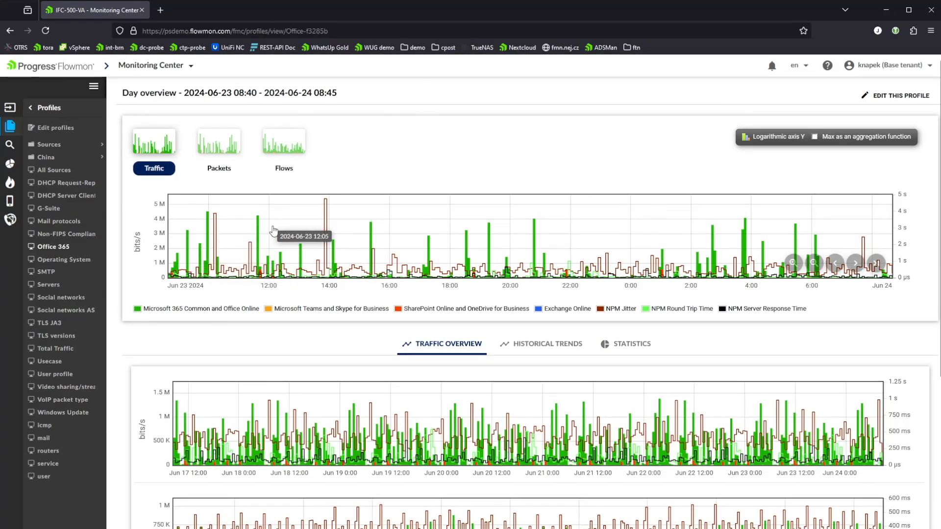
Examine the Office 365 profile's longer-term traffic overview charts below the day overview
{"action": "scroll", "coordinate": [272, 231], "scroll_direction": "down", "scroll_amount": 3}
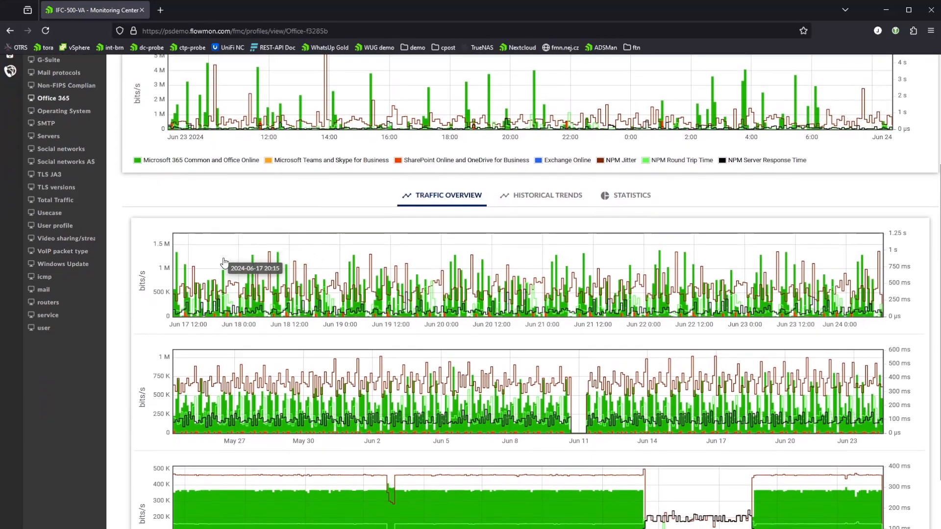
{"action": "scroll", "coordinate": [193, 382], "scroll_direction": "down", "scroll_amount": 1}
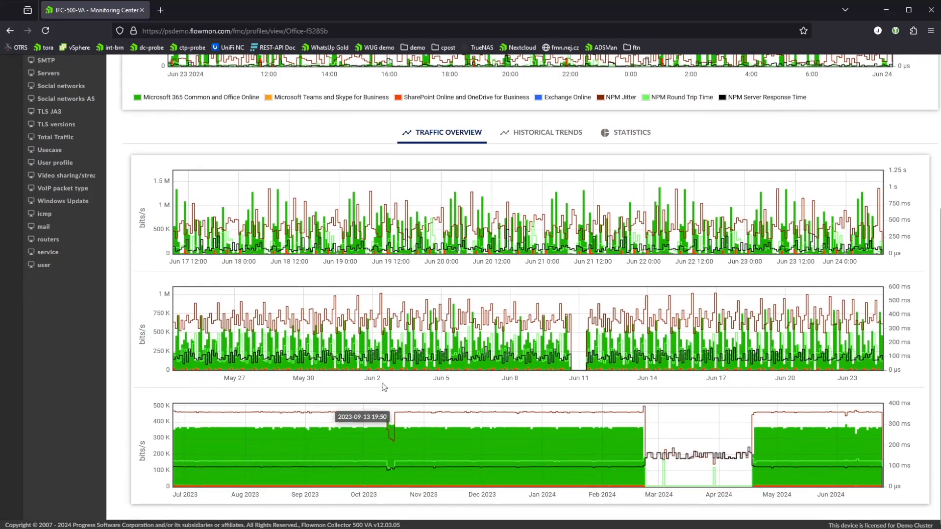
{"action": "scroll", "coordinate": [462, 364], "scroll_direction": "up", "scroll_amount": 1}
{"action": "scroll", "coordinate": [466, 362], "scroll_direction": "down", "scroll_amount": 1}
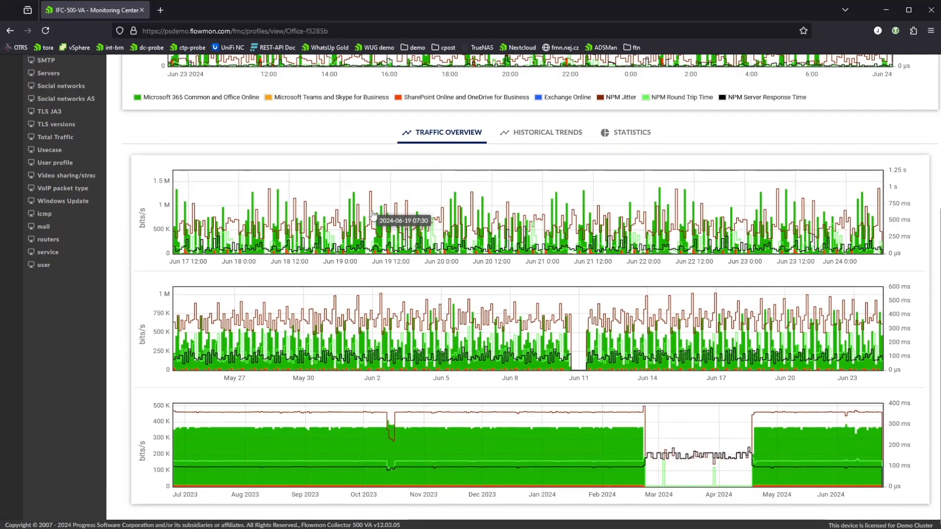
{"action": "scroll", "coordinate": [375, 218], "scroll_direction": "up", "scroll_amount": 4}
{"action": "scroll", "coordinate": [372, 220], "scroll_direction": "up", "scroll_amount": 1}
Hide every other channel and NPM series so the charts show only Microsoft 365 Common and Office Online
{"action": "left_click", "coordinate": [681, 286]}
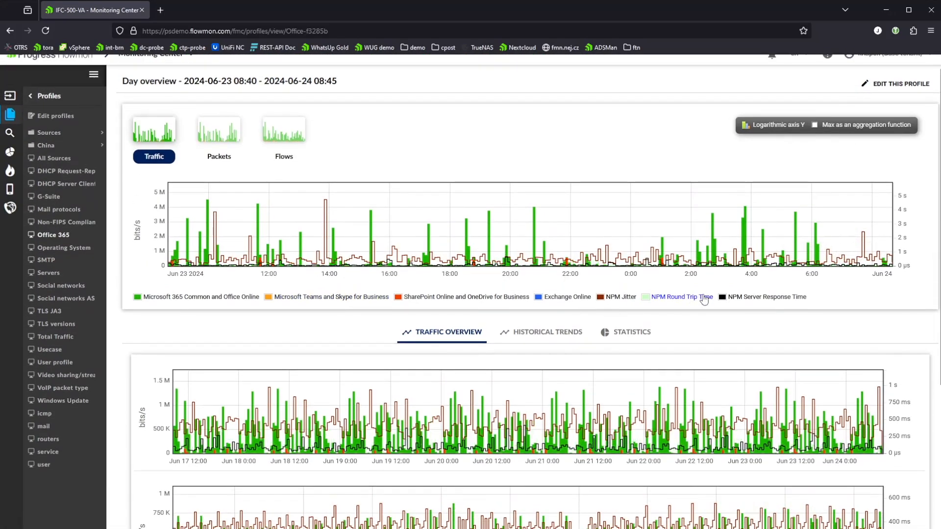
{"action": "left_click", "coordinate": [721, 299]}
{"action": "left_click", "coordinate": [619, 299]}
{"action": "left_click", "coordinate": [552, 299]}
{"action": "left_click", "coordinate": [445, 300]}
{"action": "left_click", "coordinate": [308, 299]}
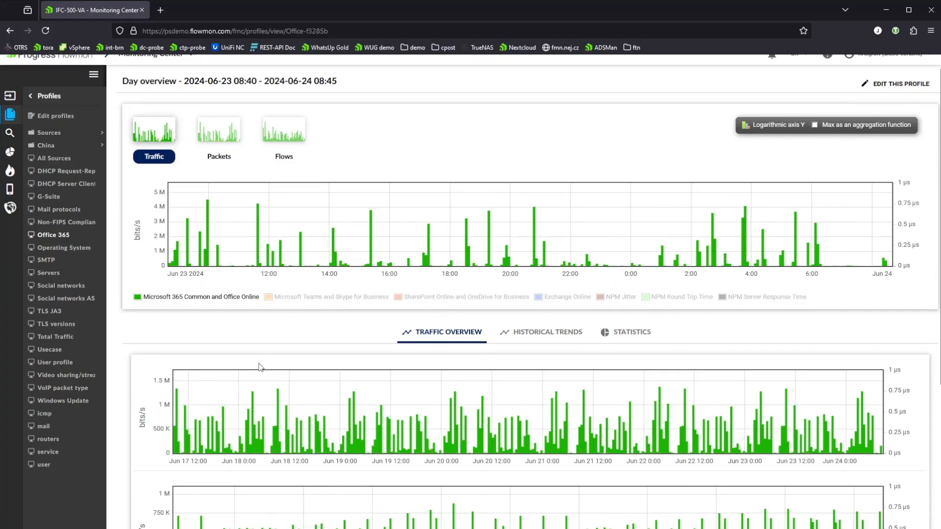
Review the filtered charts, view them as Packets and as Flows, and return to Traffic
{"action": "scroll", "coordinate": [257, 368], "scroll_direction": "down", "scroll_amount": 4}
{"action": "scroll", "coordinate": [254, 373], "scroll_direction": "up", "scroll_amount": 4}
{"action": "left_click", "coordinate": [219, 143]}
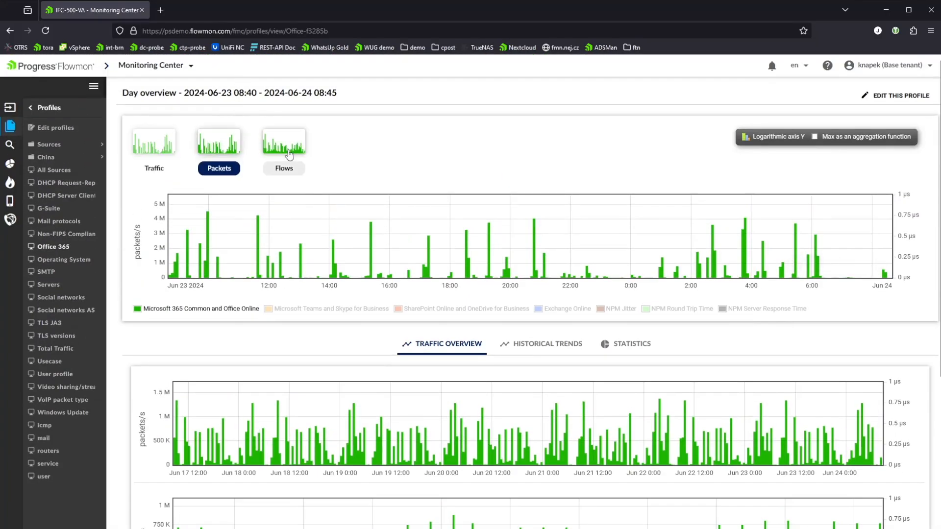
{"action": "left_click", "coordinate": [289, 147]}
{"action": "left_click", "coordinate": [153, 147]}
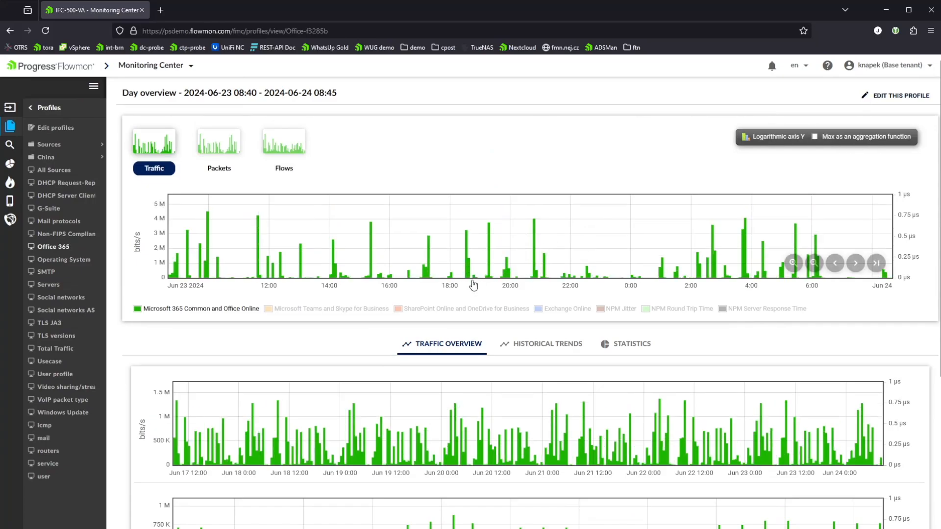
Show the Office 365 profile's historical trends and examine the comparison chart and dataset table
{"action": "scroll", "coordinate": [493, 289], "scroll_direction": "down", "scroll_amount": 2}
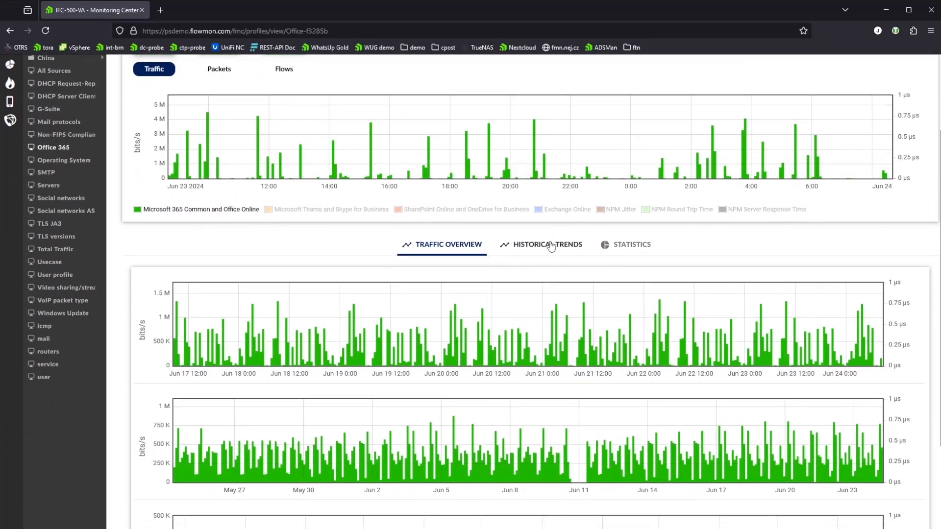
{"action": "left_click", "coordinate": [551, 245]}
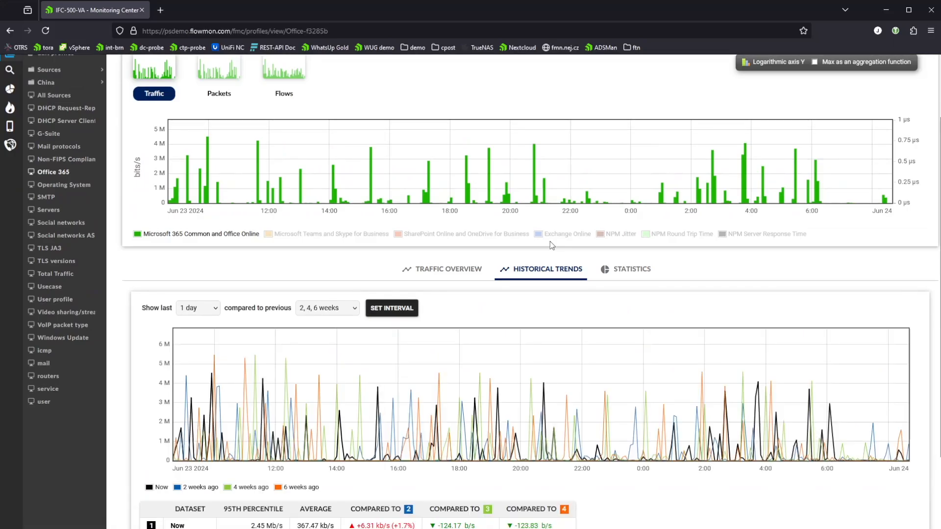
{"action": "scroll", "coordinate": [287, 273], "scroll_direction": "down", "scroll_amount": 2}
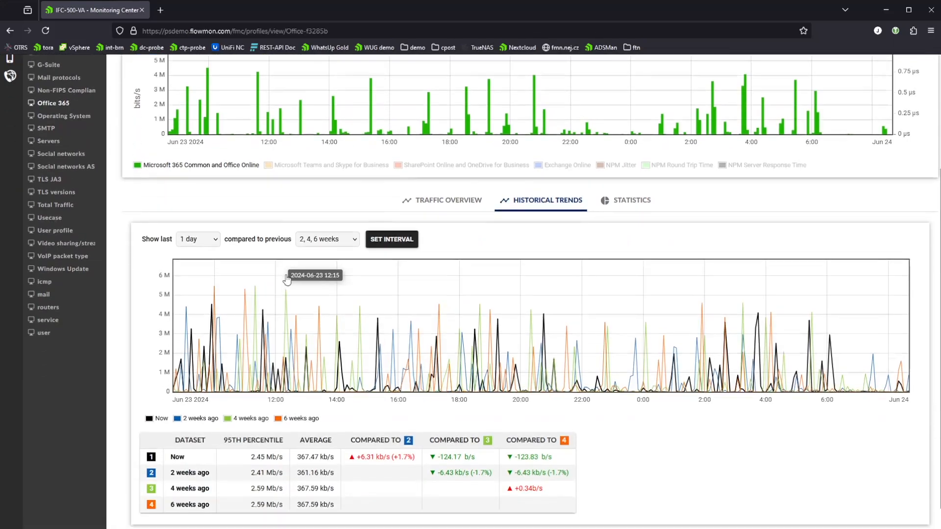
Compare the last 1 week with the previous 5, 10, 15 weeks in the historical trends, and show the profile's statistics
{"action": "left_click", "coordinate": [205, 223]}
{"action": "key", "text": "Down"}
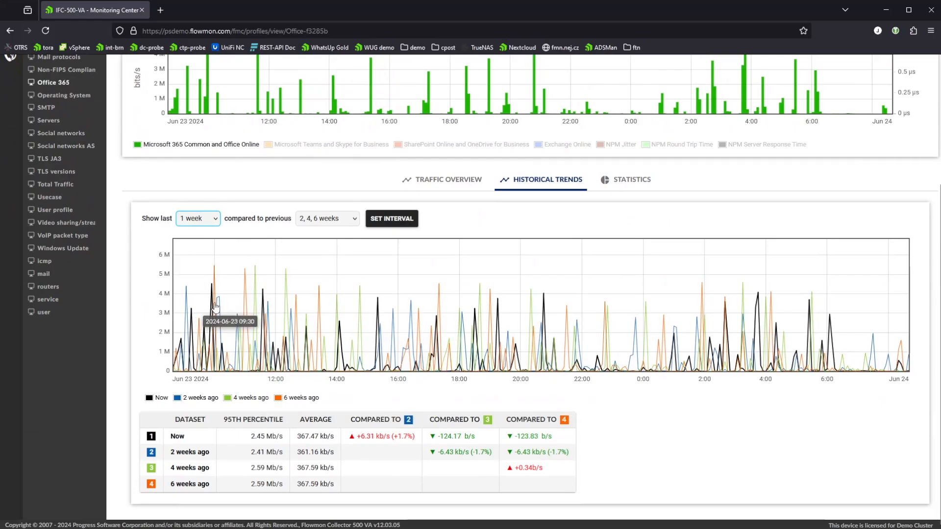
{"action": "key", "text": "Tab"}
{"action": "key", "text": "Down"}
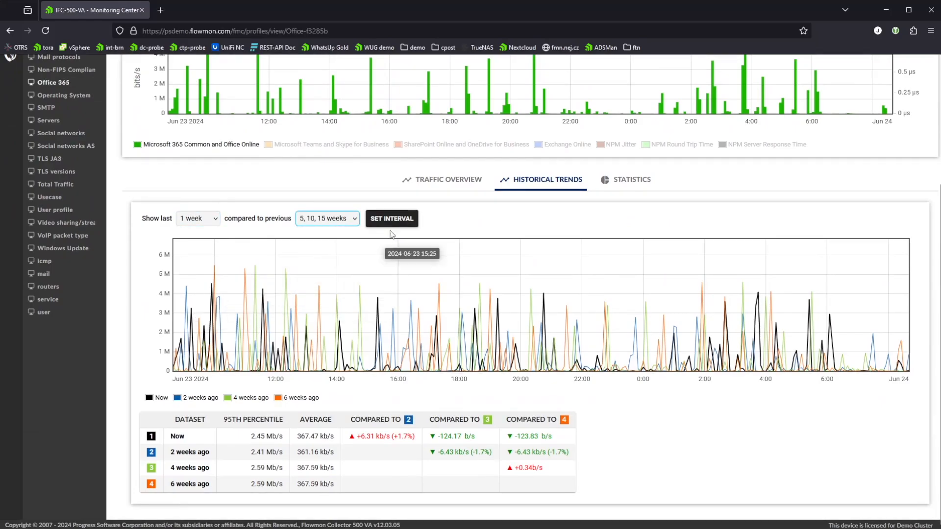
{"action": "left_click", "coordinate": [392, 220]}
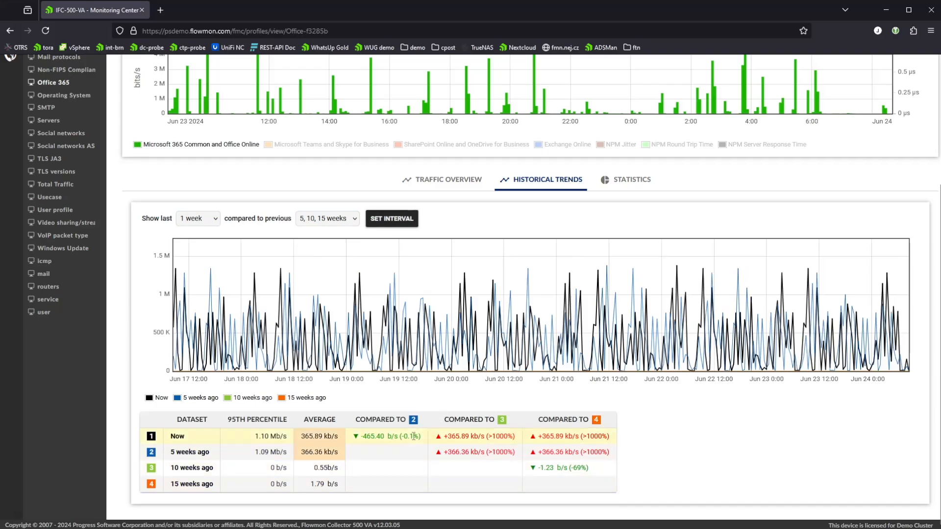
{"action": "left_click", "coordinate": [610, 185]}
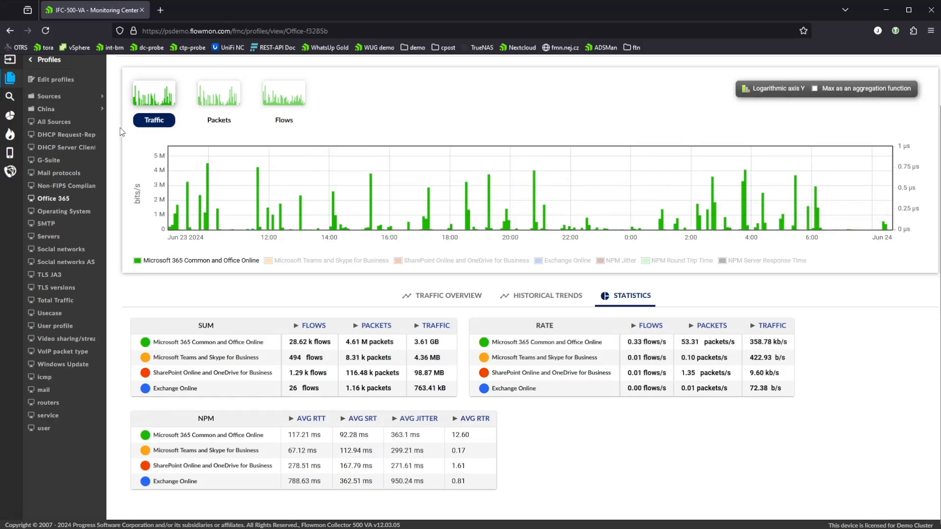
Open the traffic analysis, keep the All Sources profile and set the interval to Last 3 months
{"action": "left_click", "coordinate": [11, 100]}
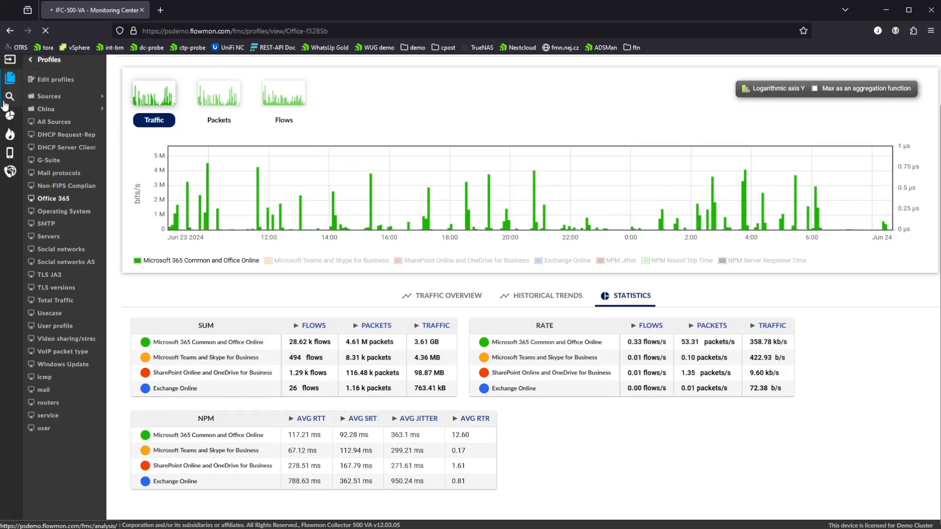
{"action": "left_click", "coordinate": [268, 131]}
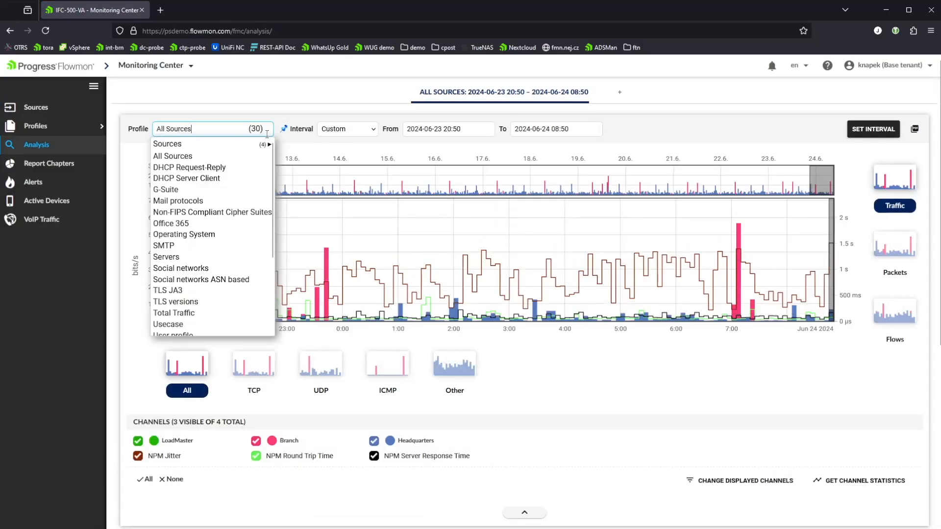
{"action": "left_click", "coordinate": [353, 128]}
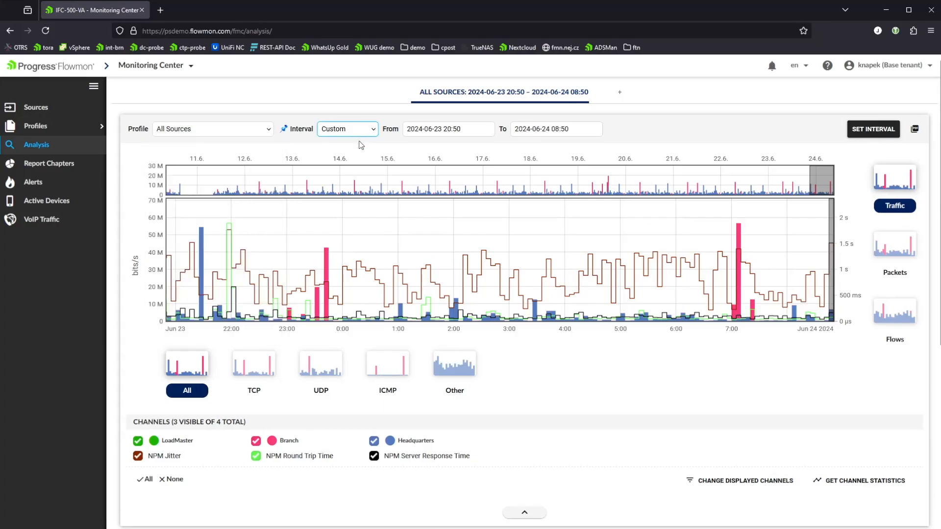
{"action": "left_click", "coordinate": [357, 281]}
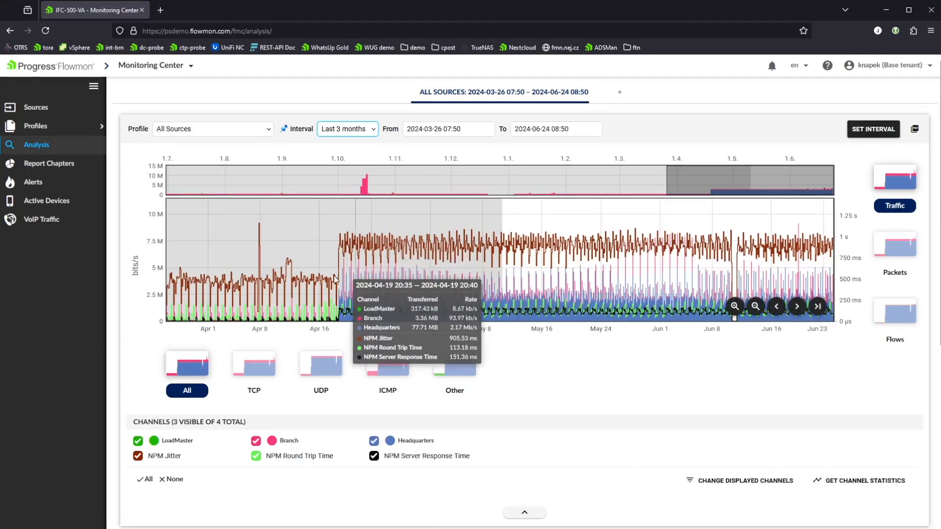
{"action": "left_click_drag", "start_coordinate": [666, 189], "coordinate": [814, 189]}
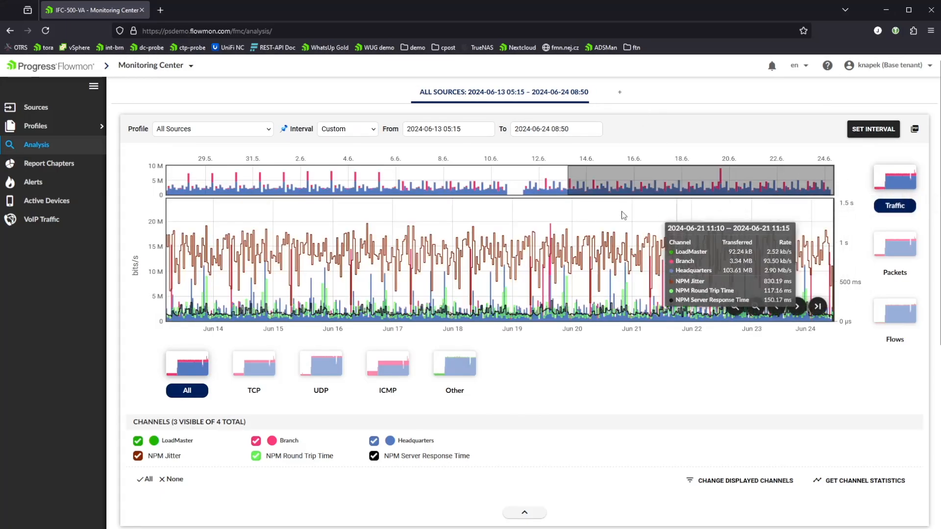
{"action": "left_click", "coordinate": [193, 131]}
{"action": "left_click", "coordinate": [373, 133]}
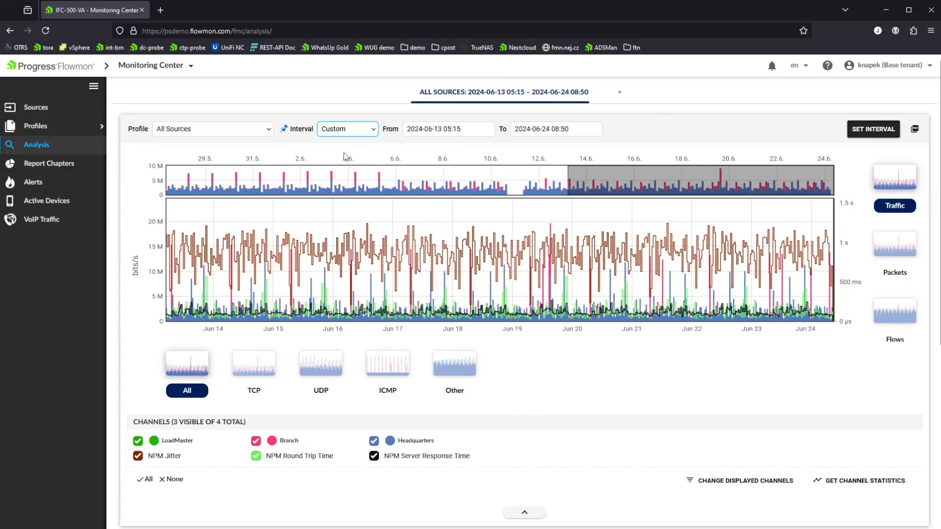
{"action": "left_click", "coordinate": [342, 276]}
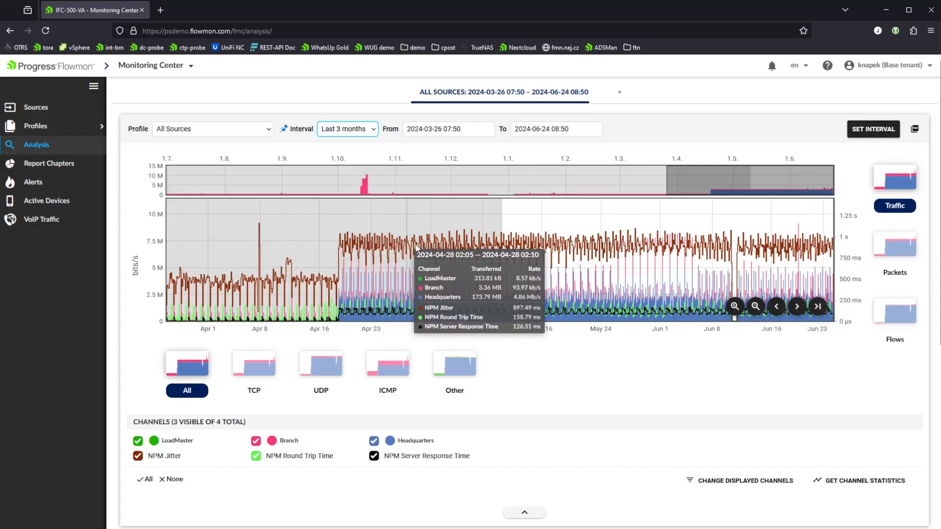
{"action": "right_click", "coordinate": [306, 246]}
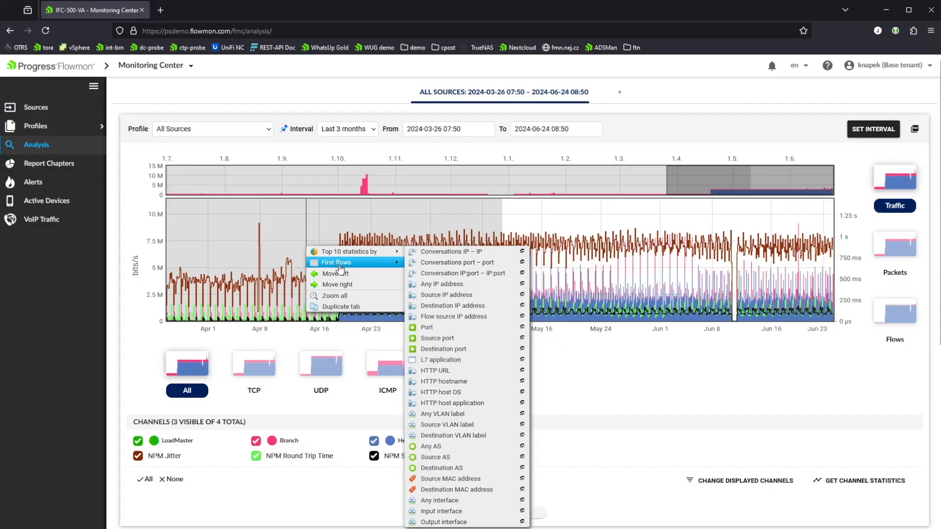
{"action": "mouse_move", "coordinate": [343, 262]}
{"action": "left_click", "coordinate": [448, 263]}
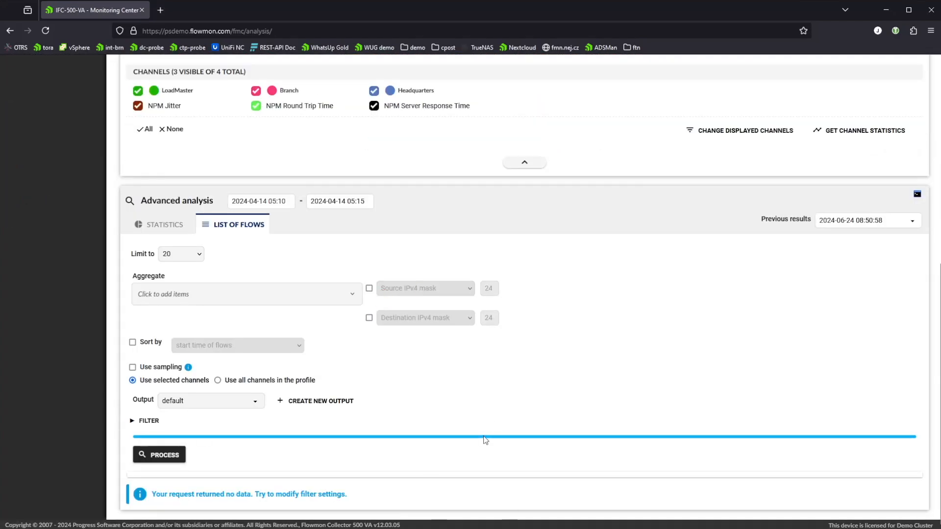
{"action": "scroll", "coordinate": [460, 428], "scroll_direction": "up", "scroll_amount": 7}
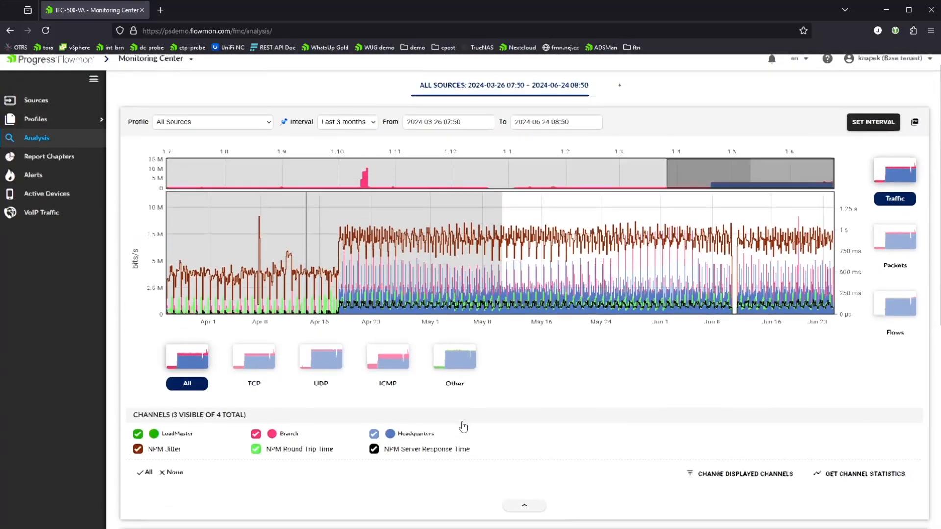
{"action": "right_click", "coordinate": [592, 221]}
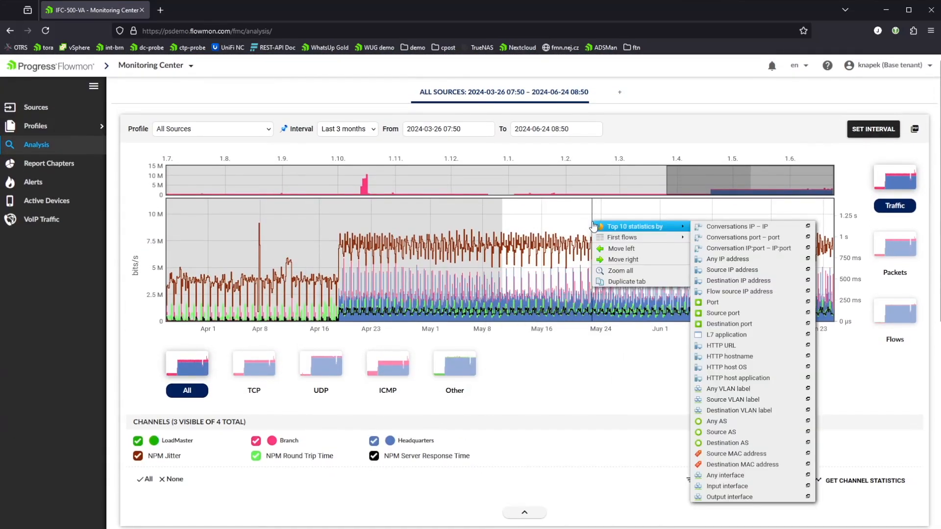
{"action": "left_click", "coordinate": [743, 228]}
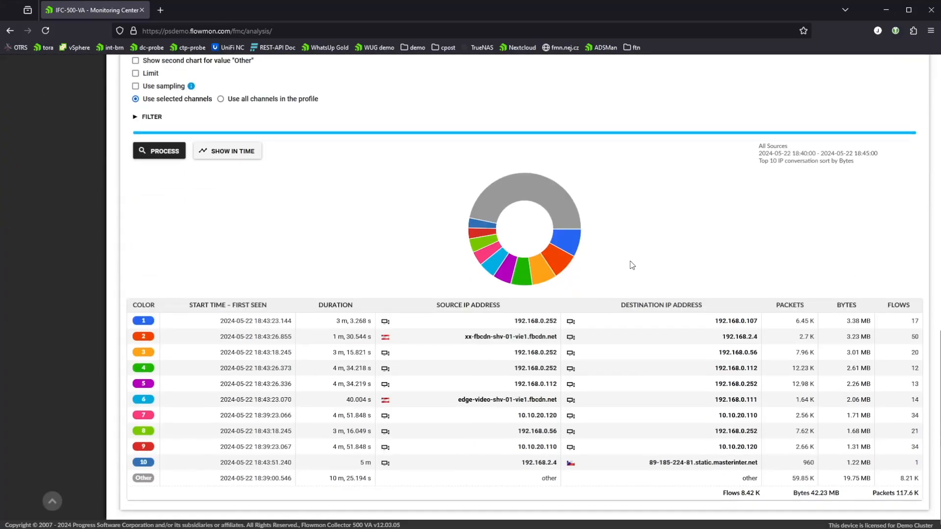
{"action": "mouse_move", "coordinate": [407, 342]}
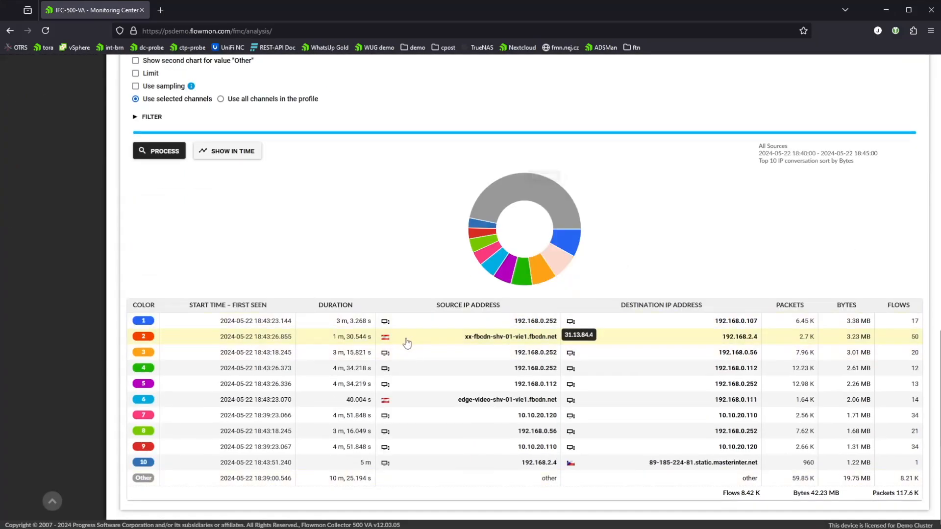
{"action": "scroll", "coordinate": [325, 326], "scroll_direction": "up", "scroll_amount": 12}
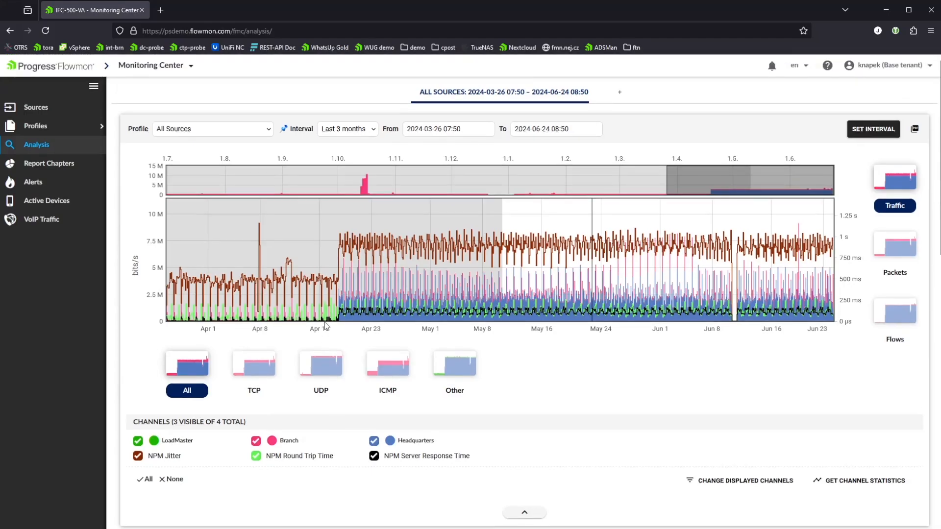
Switch to the Configuration Center and examine the Resource Manager's disk quotas for profiles, the Monitoring Center backend and modules
{"action": "mouse_move", "coordinate": [323, 326]}
{"action": "left_click", "coordinate": [175, 69]}
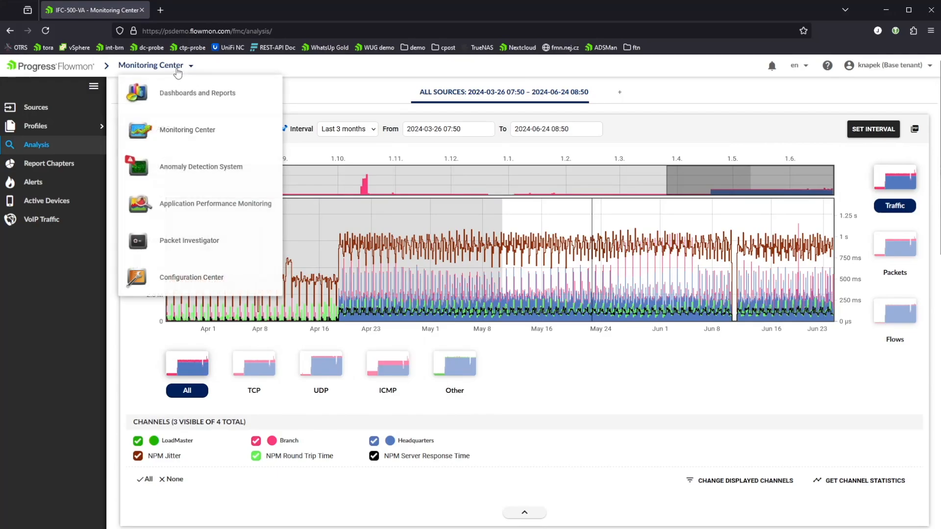
{"action": "left_click", "coordinate": [203, 281]}
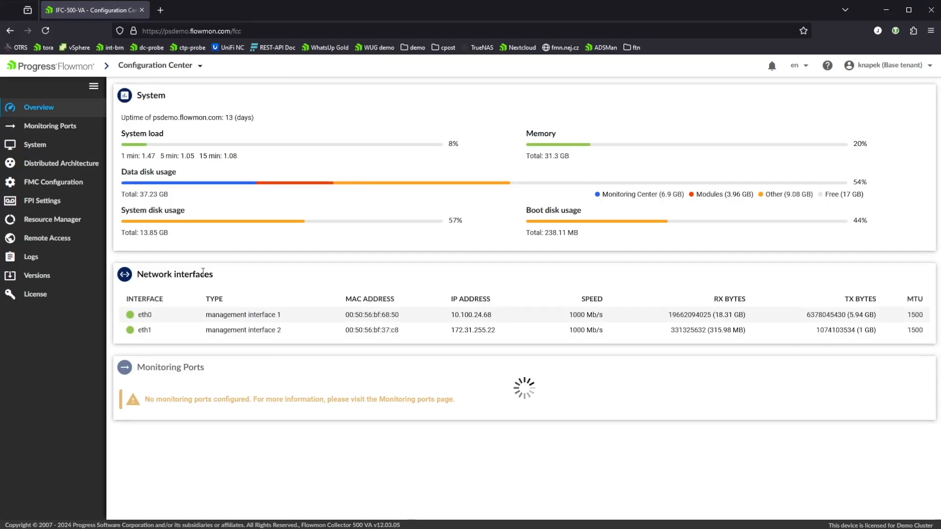
{"action": "left_click", "coordinate": [59, 222]}
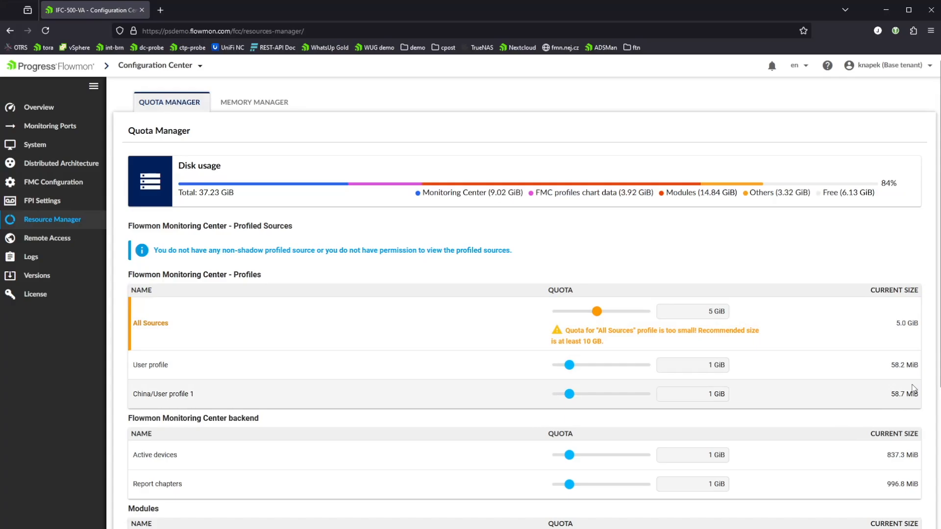
{"action": "scroll", "coordinate": [914, 388], "scroll_direction": "down", "scroll_amount": 3}
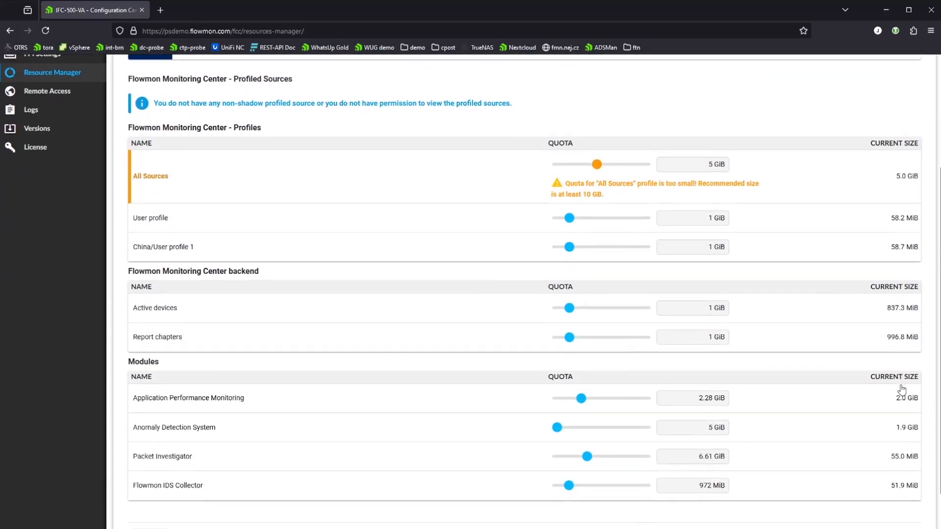